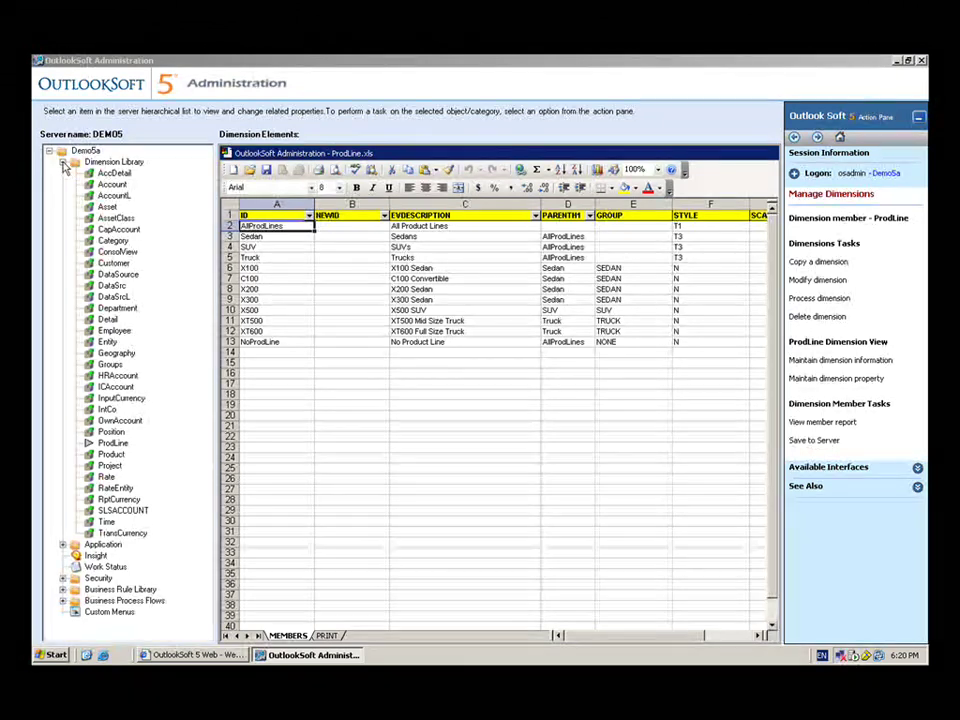
Step: Show the Dimension Library overview listing each dimension's caption, type and reference dimension
{"action": "left_click", "coordinate": [63, 163]}
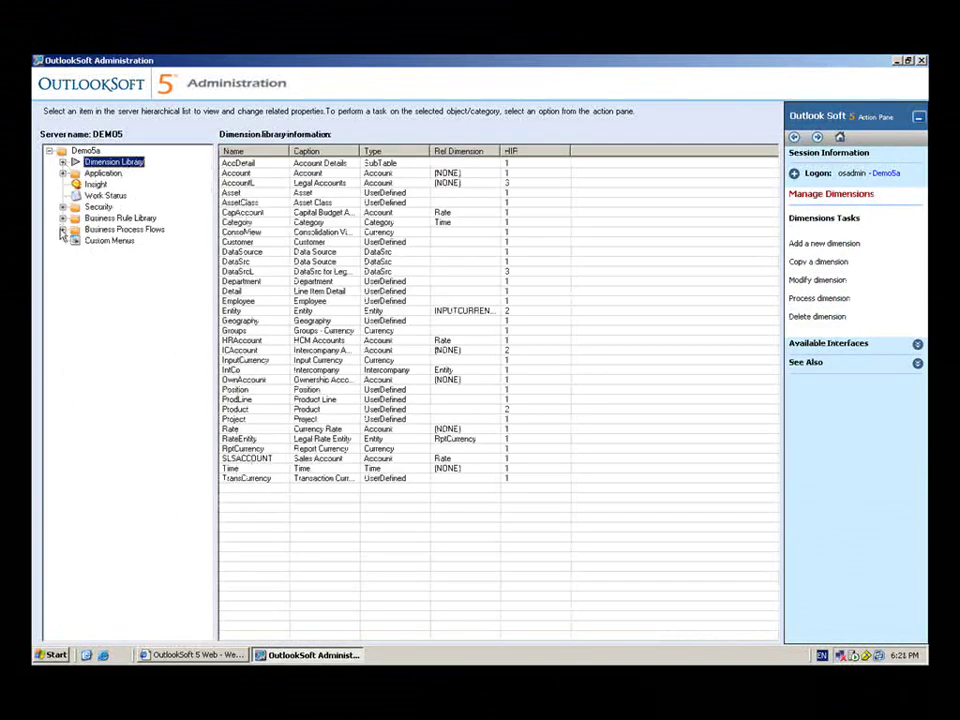
Step: Show the Monthly Forecast flow's properties from the Business Process Flows list
{"action": "left_click", "coordinate": [63, 230]}
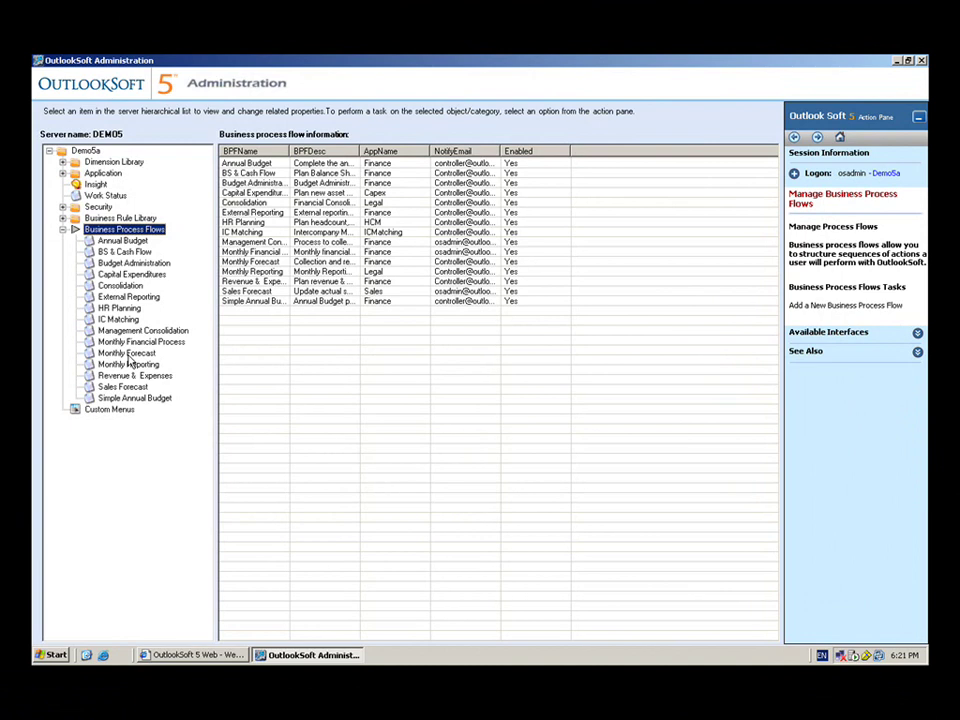
{"action": "left_click", "coordinate": [128, 357]}
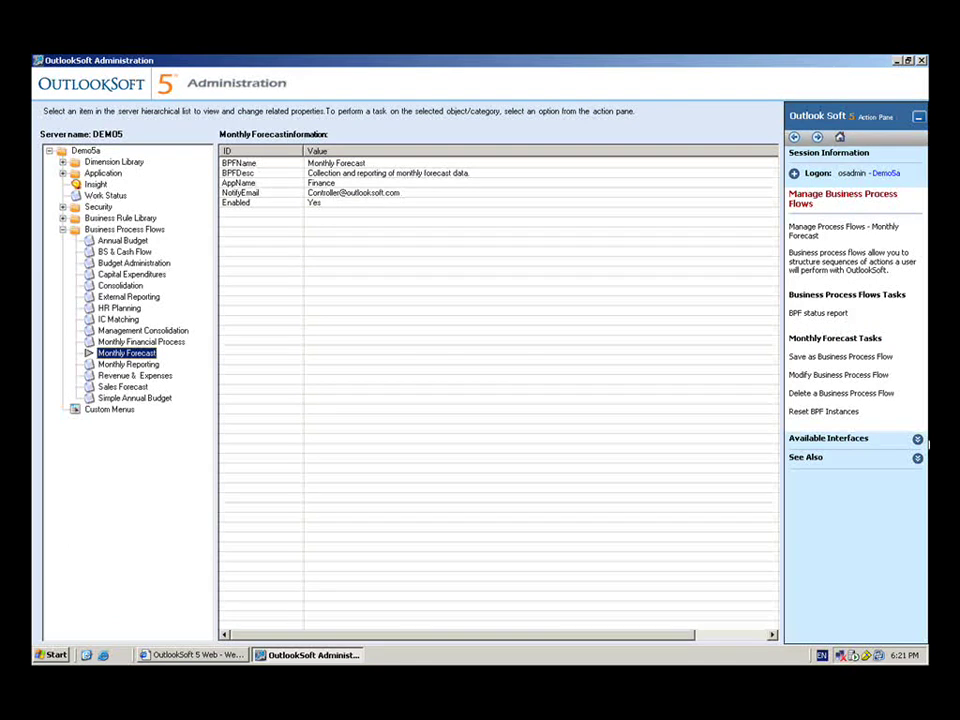
Step: Modify Monthly Forecast and view its timing: recurrence Once, activation 07/31/2006 12:00 AM
{"action": "left_click", "coordinate": [867, 378]}
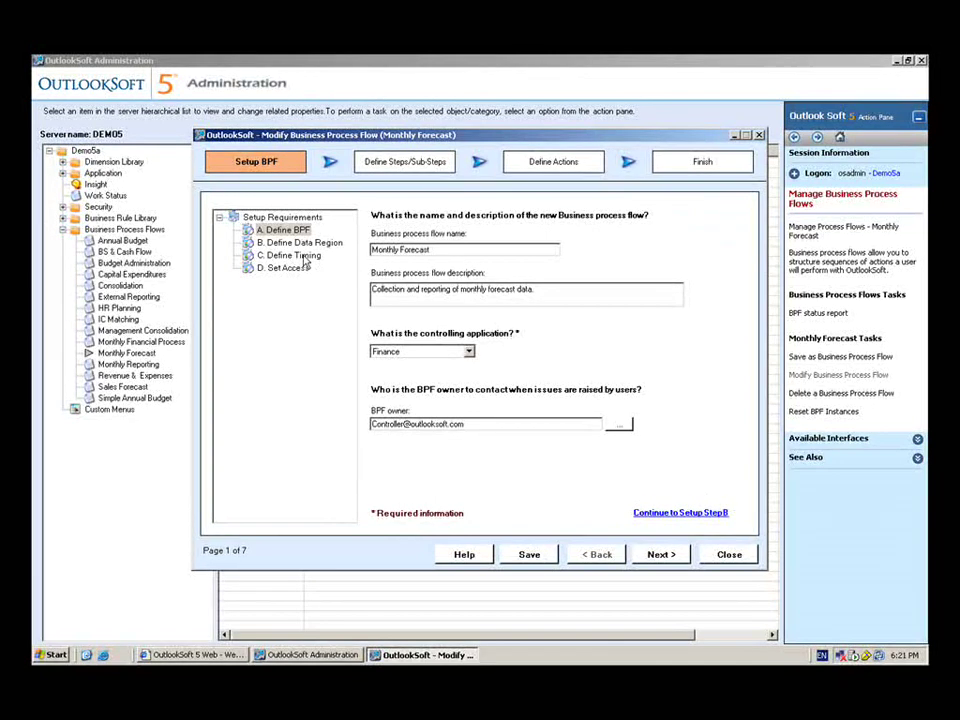
{"action": "left_click", "coordinate": [305, 258]}
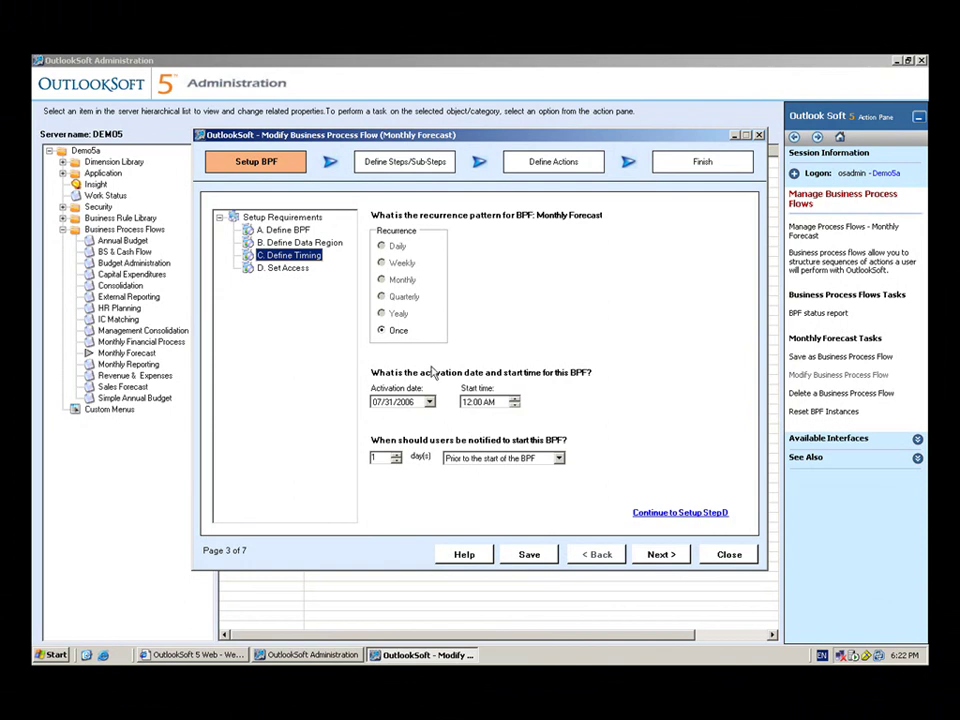
Step: Go to the Define Steps/Sub-Steps page and select Step 2, Units & Rates
{"action": "left_click", "coordinate": [388, 164]}
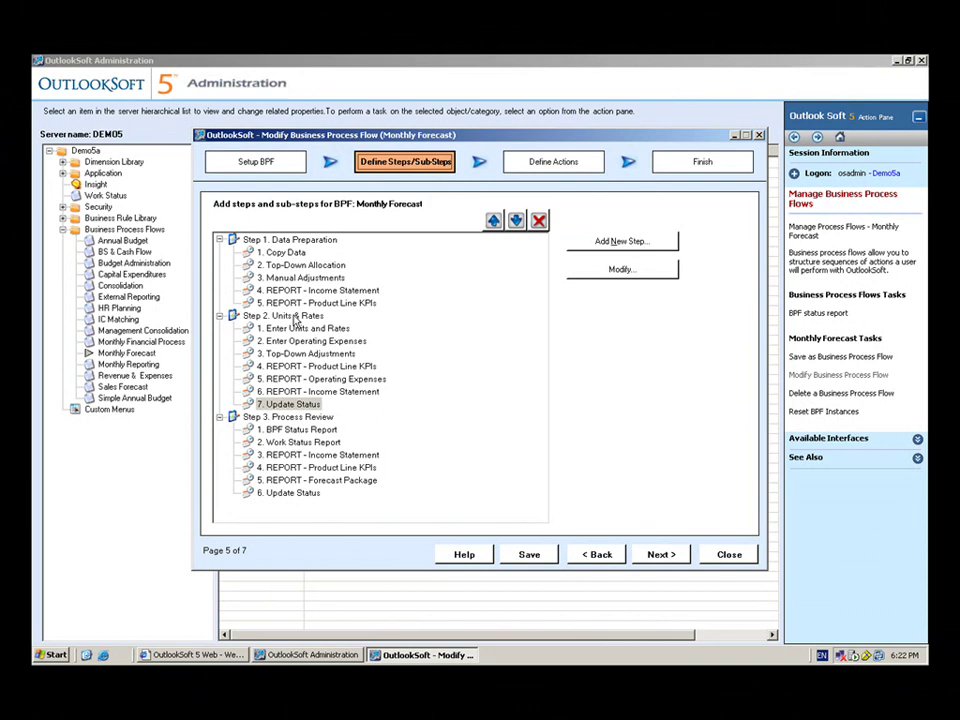
{"action": "left_click", "coordinate": [295, 319]}
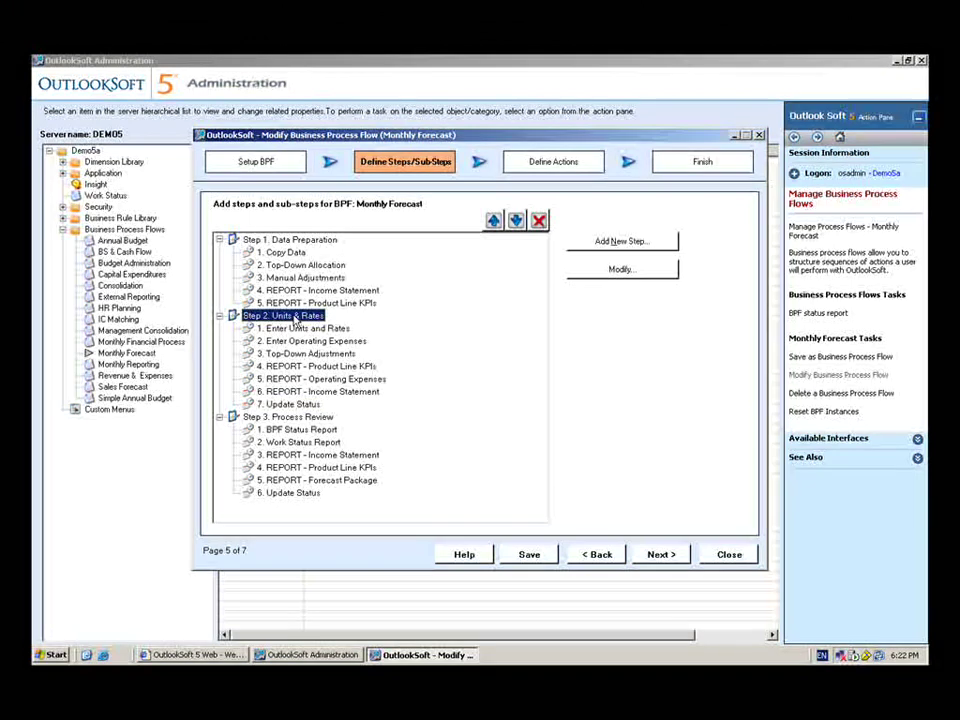
Step: Add sub-step 'Tax Incentives' with instruction 'Enter tax incentives for the hybrid product line'
{"action": "left_click", "coordinate": [620, 244]}
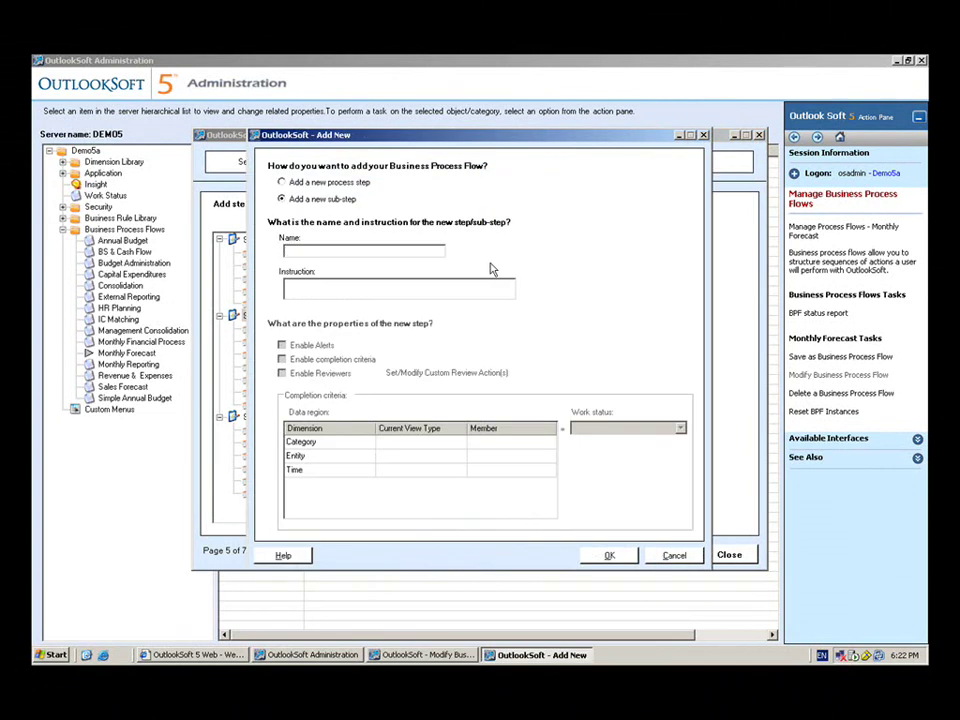
{"action": "type", "text": "Tax Incentives"}
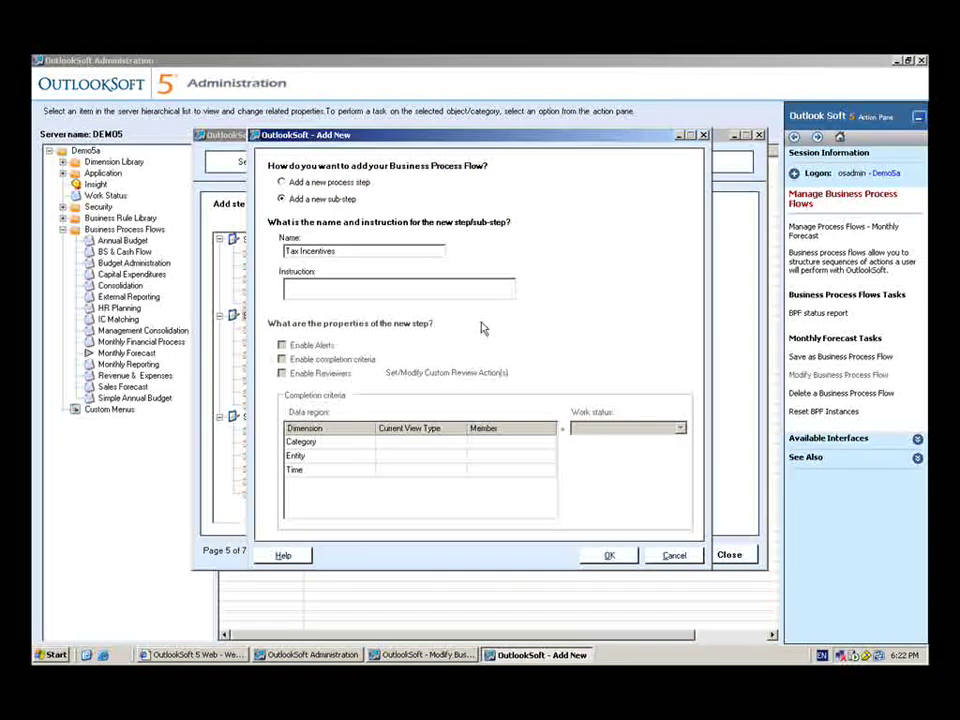
{"action": "left_click", "coordinate": [469, 285]}
{"action": "type", "text": "Enter tax"}
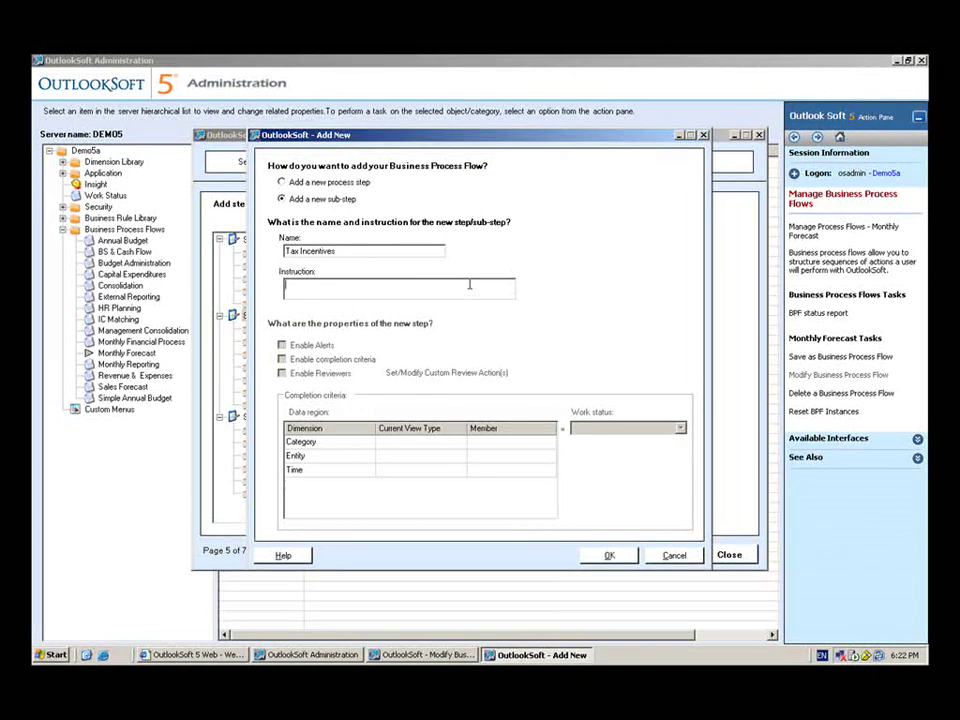
{"action": "type", "text": " incentives for the hybrid pr"}
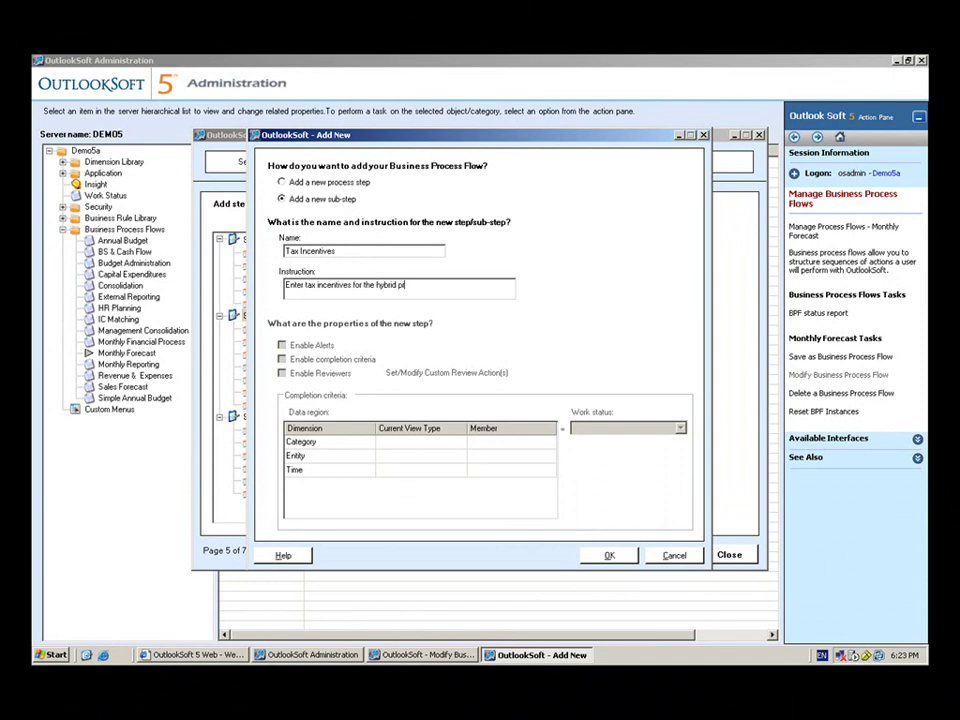
{"action": "type", "text": "oduct line"}
{"action": "left_click", "coordinate": [631, 557]}
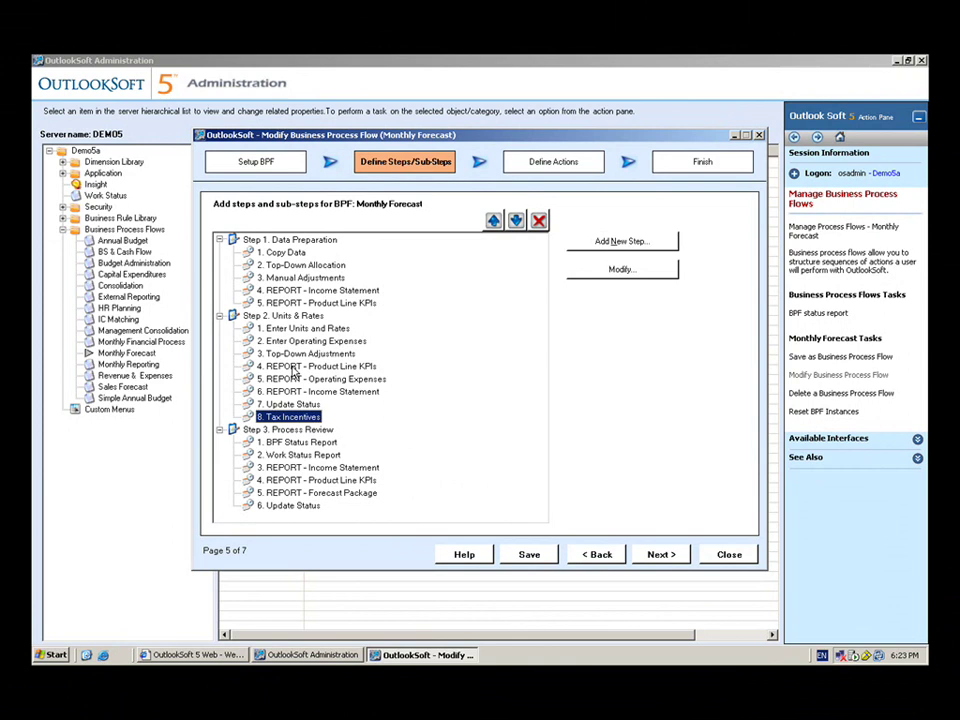
Step: Move Tax Incentives up to position 4, right after Top-Down Adjustments
{"action": "left_click", "coordinate": [493, 221]}
{"action": "left_click", "coordinate": [493, 221]}
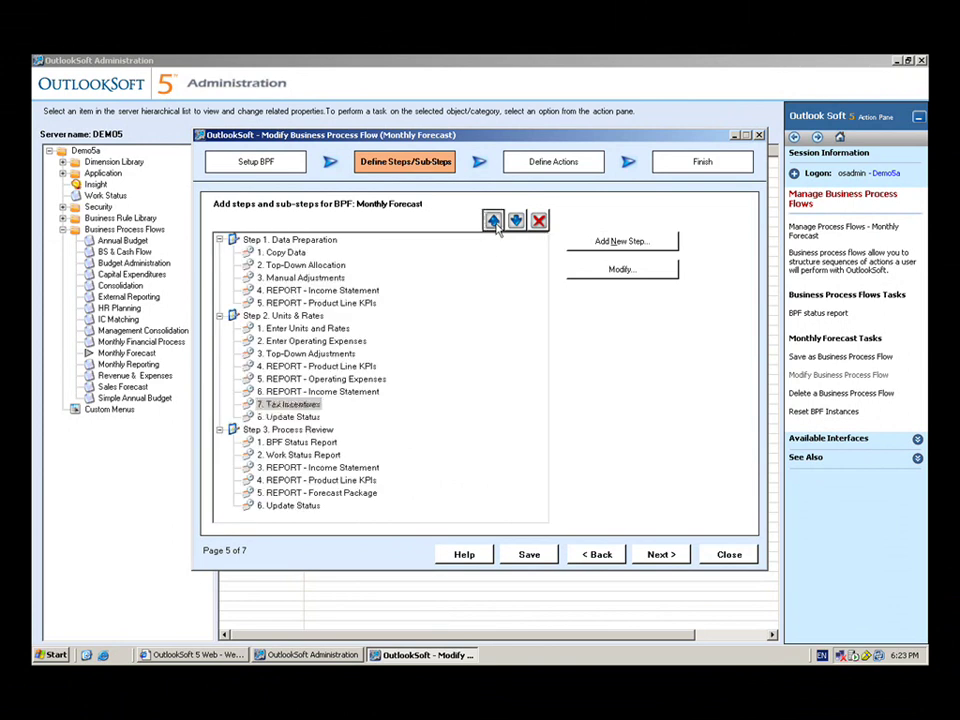
{"action": "left_click", "coordinate": [493, 221]}
{"action": "left_click", "coordinate": [493, 221]}
{"action": "left_click", "coordinate": [493, 221]}
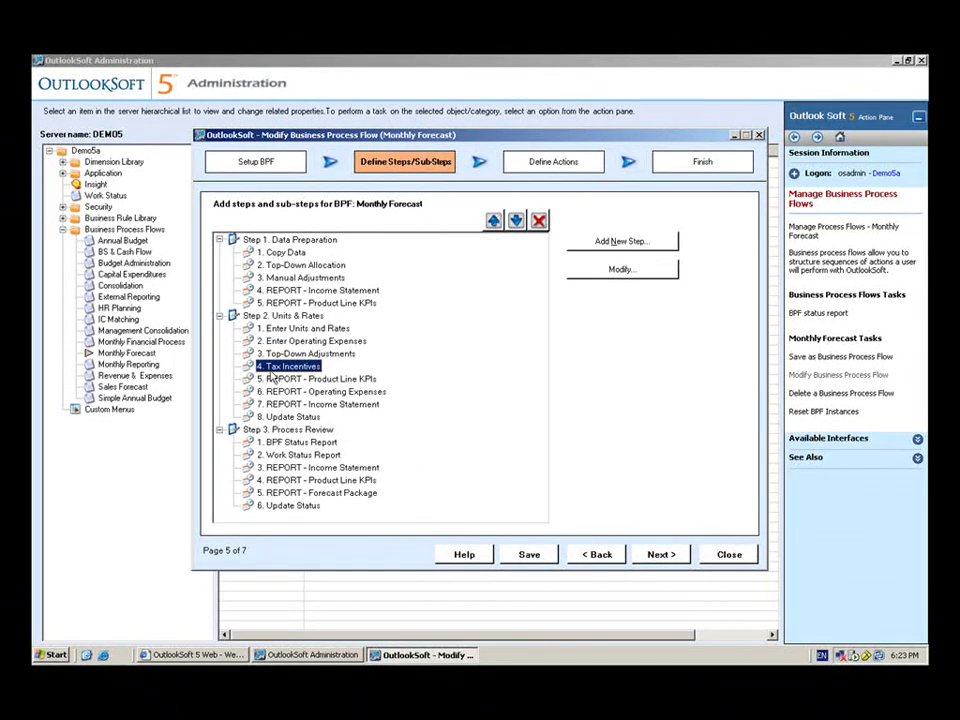
Step: Give the Tax Incentives action the OutlookSoft for Excel interface and Schedule Library task
{"action": "left_click", "coordinate": [555, 162]}
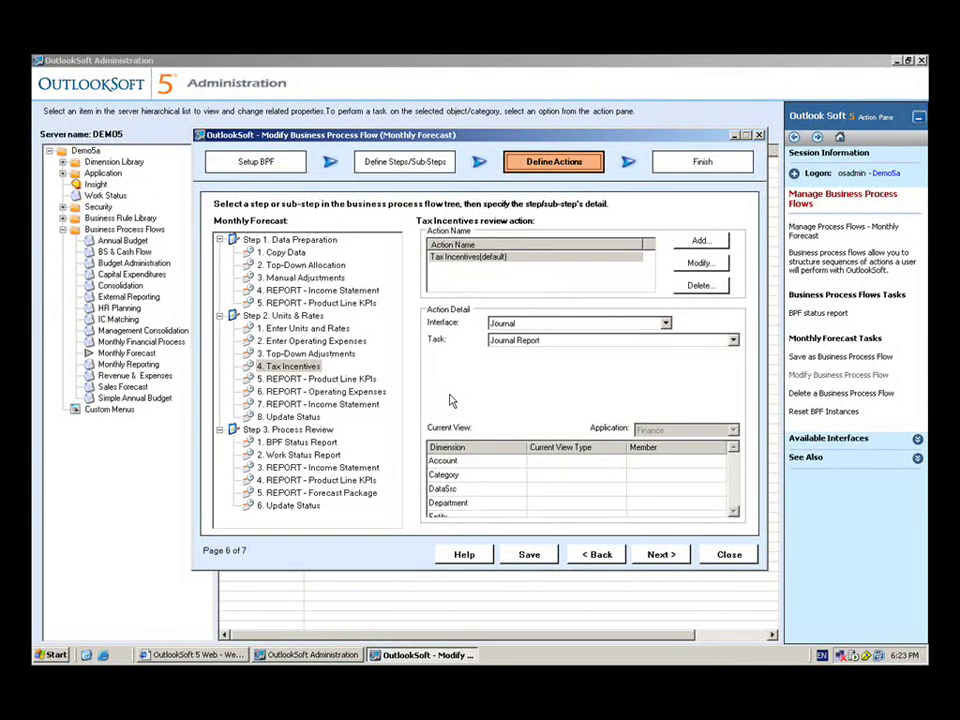
{"action": "left_click", "coordinate": [551, 323]}
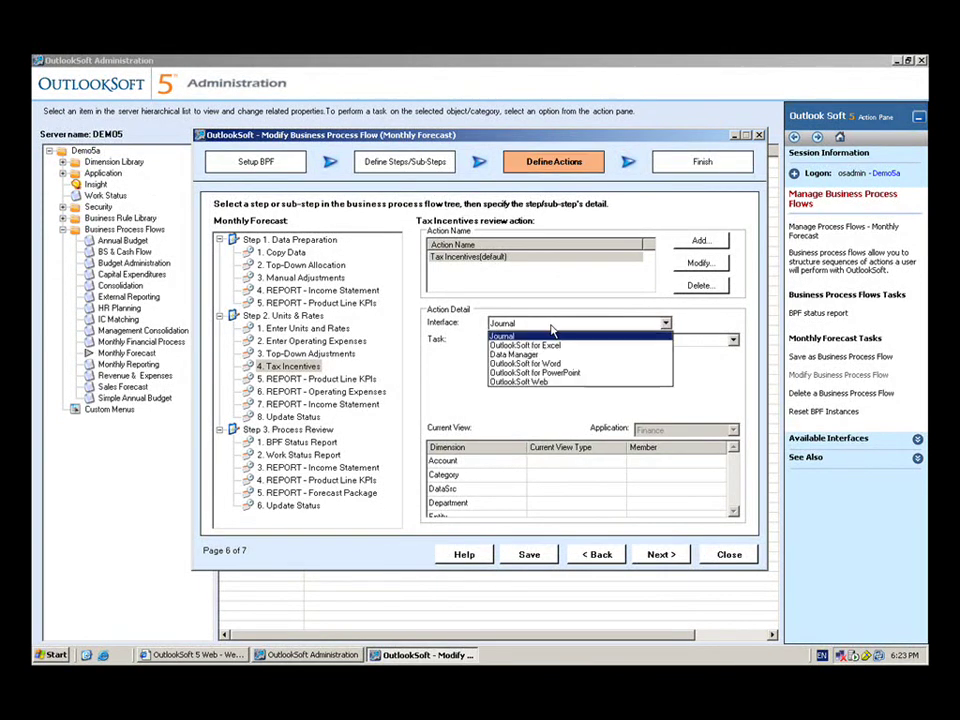
{"action": "left_click", "coordinate": [631, 346]}
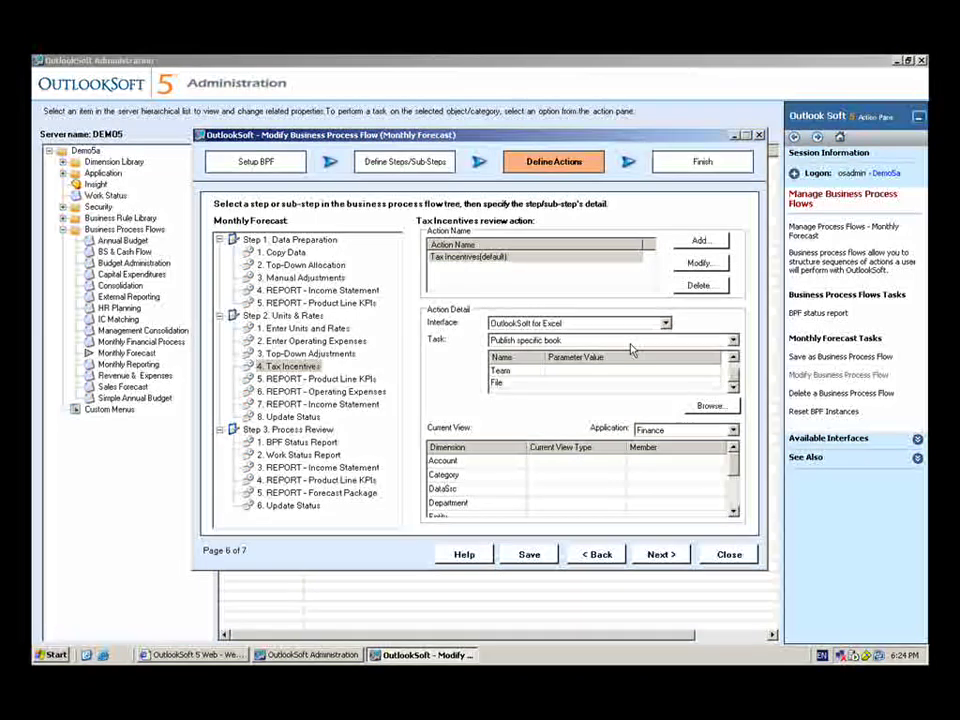
{"action": "left_click", "coordinate": [632, 346]}
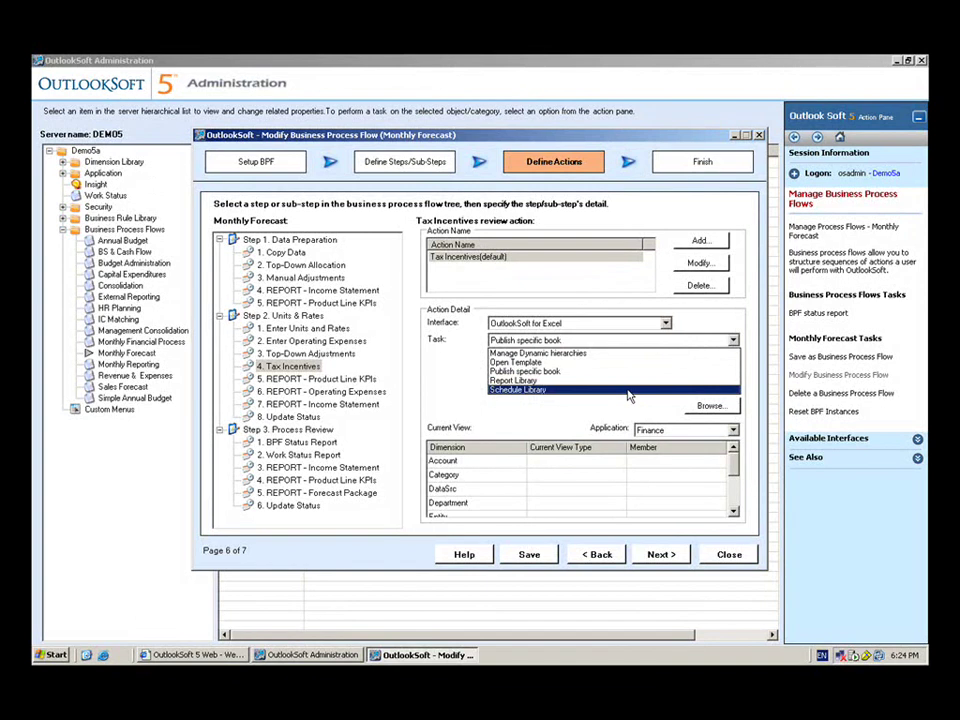
{"action": "left_click", "coordinate": [629, 390]}
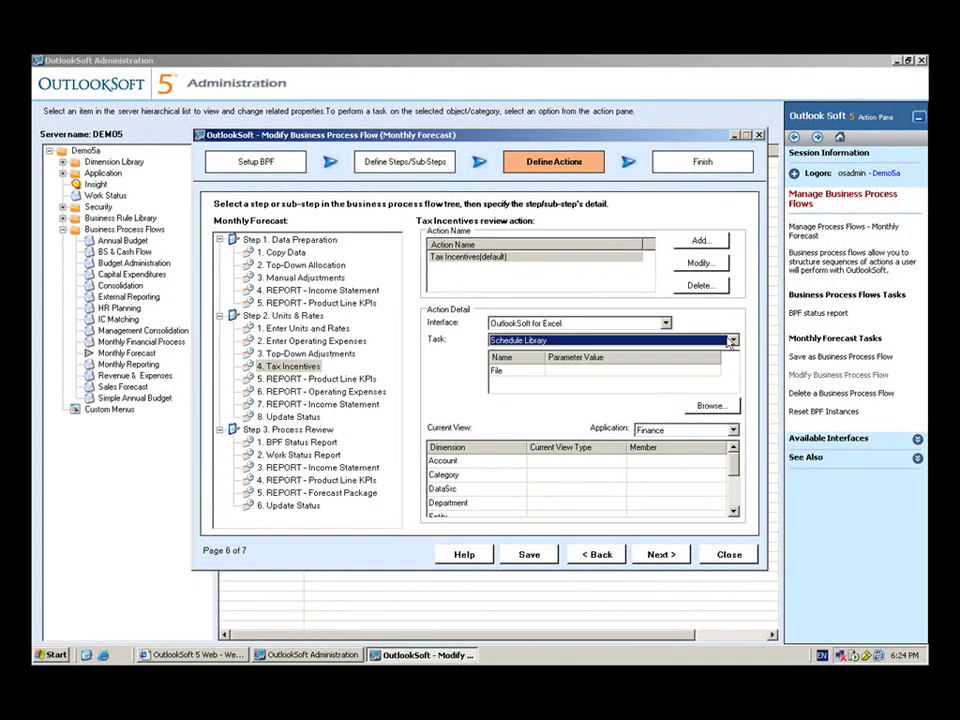
Step: Browse for the schedule file and open the Forecast templates folder
{"action": "left_click", "coordinate": [732, 341]}
{"action": "left_click", "coordinate": [732, 341]}
{"action": "left_click", "coordinate": [710, 405]}
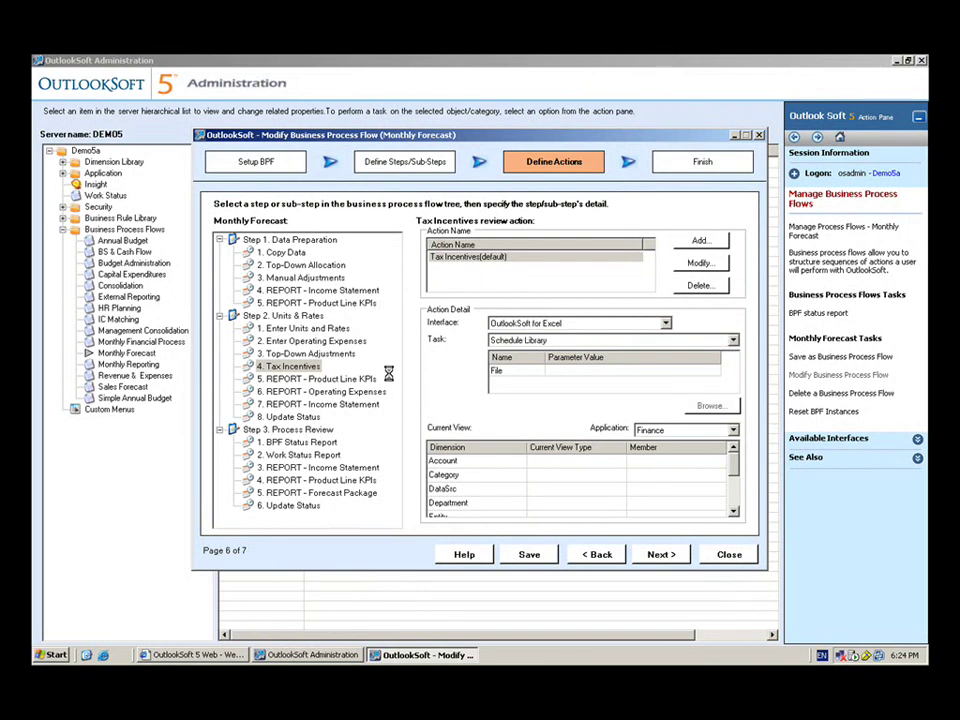
{"action": "left_click", "coordinate": [381, 312]}
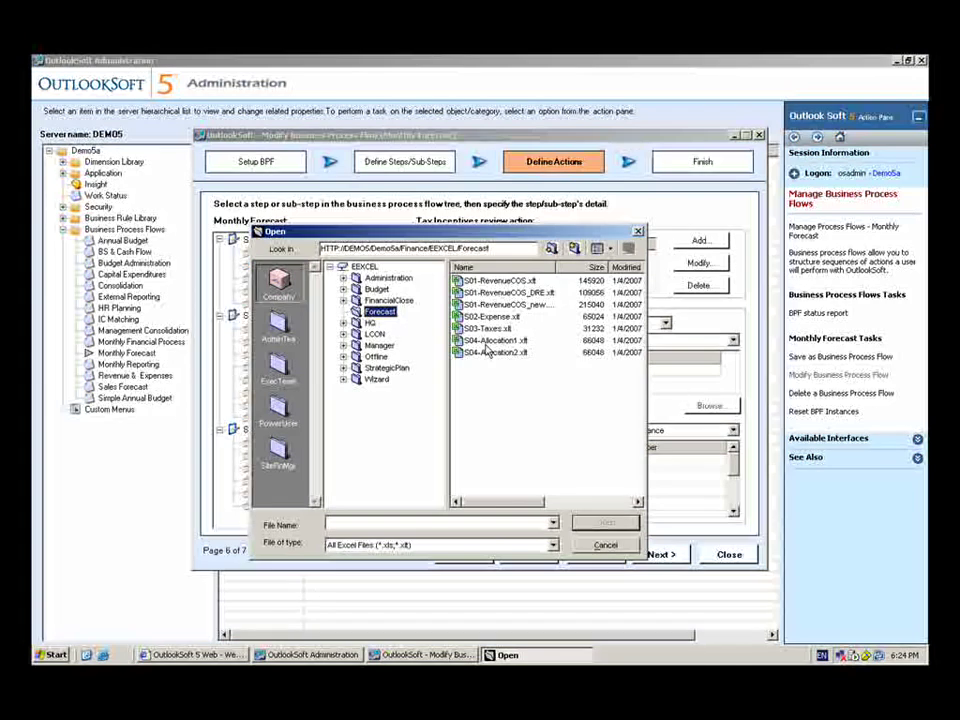
Step: Set the File parameter to the Forecast\S03-Taxes.xlt template
{"action": "left_click", "coordinate": [488, 328]}
{"action": "left_click", "coordinate": [606, 524]}
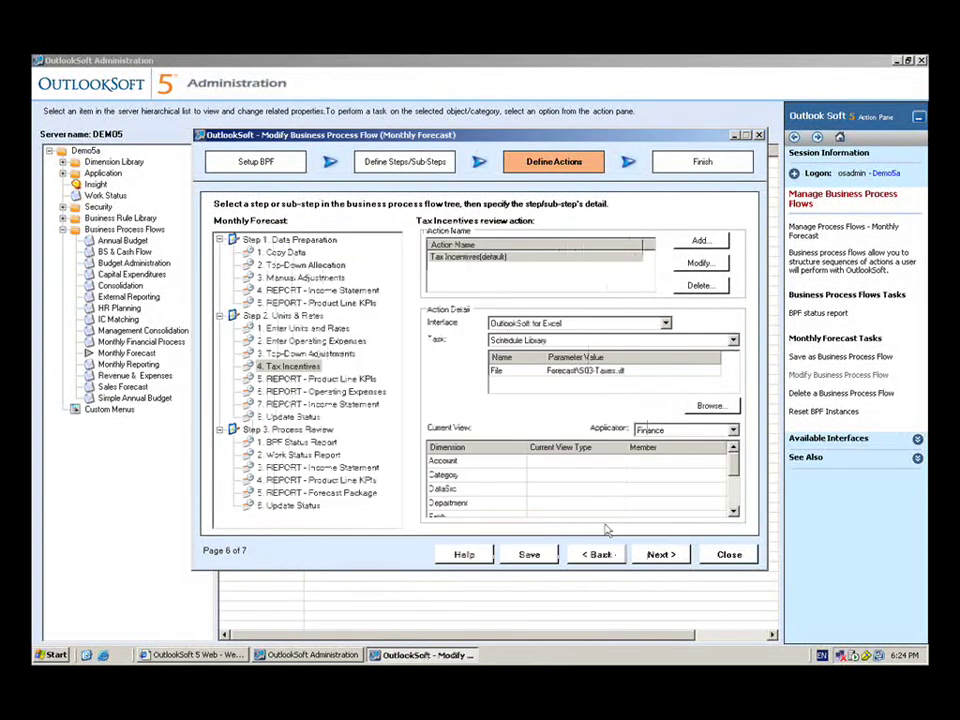
Step: Add a 'Send Data' action using the Send active workbook task and reach the Finish summary
{"action": "left_click", "coordinate": [700, 242]}
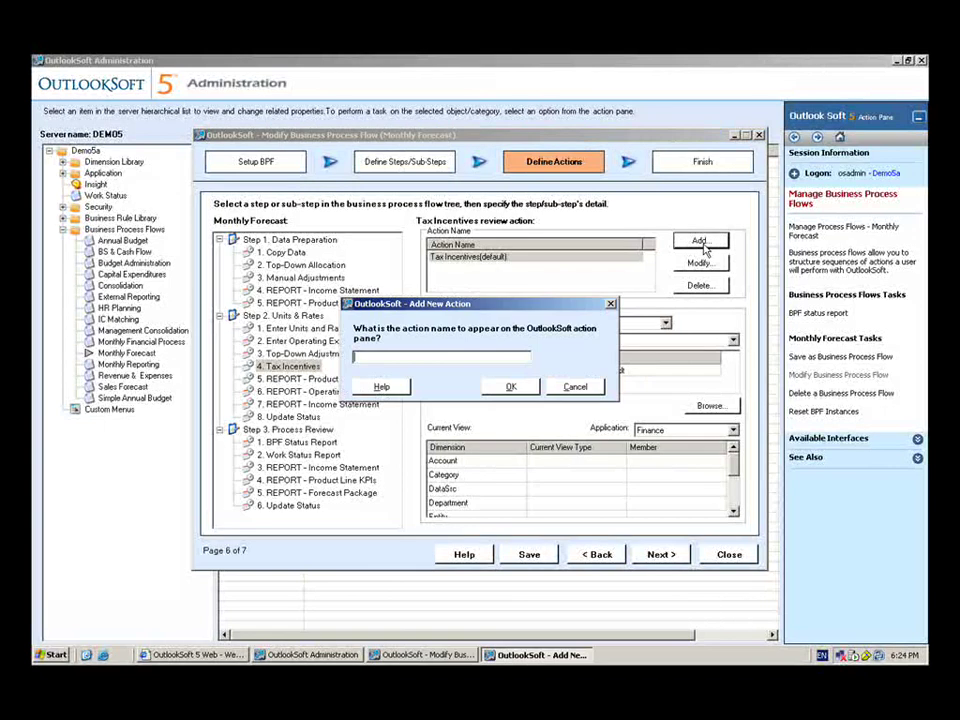
{"action": "type", "text": "Send Data"}
{"action": "left_click", "coordinate": [510, 386]}
{"action": "left_click", "coordinate": [555, 341]}
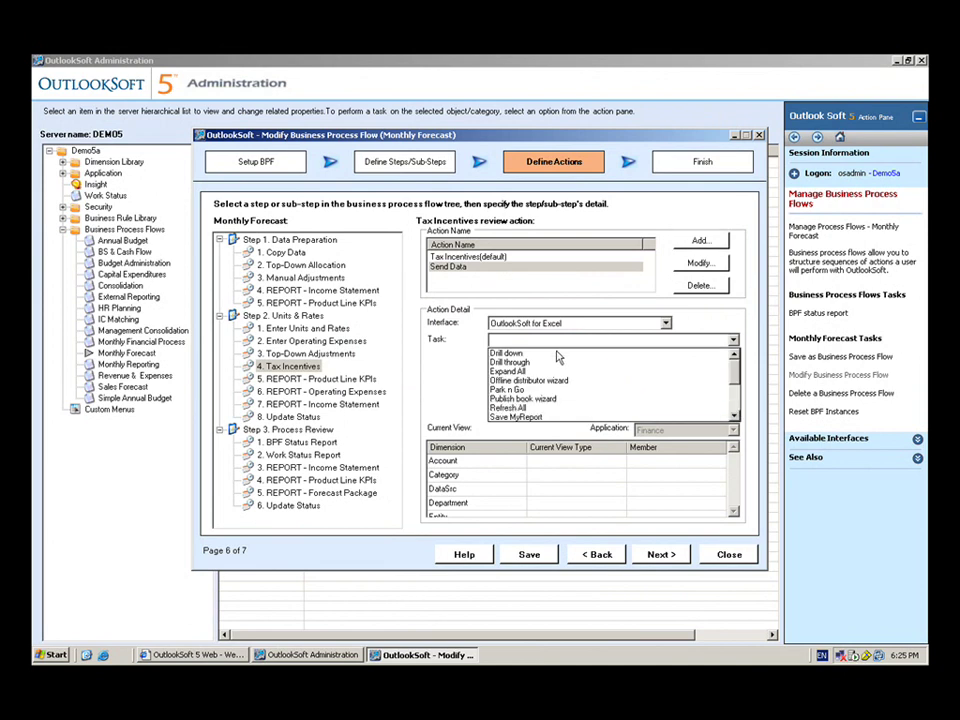
{"action": "left_click", "coordinate": [733, 404]}
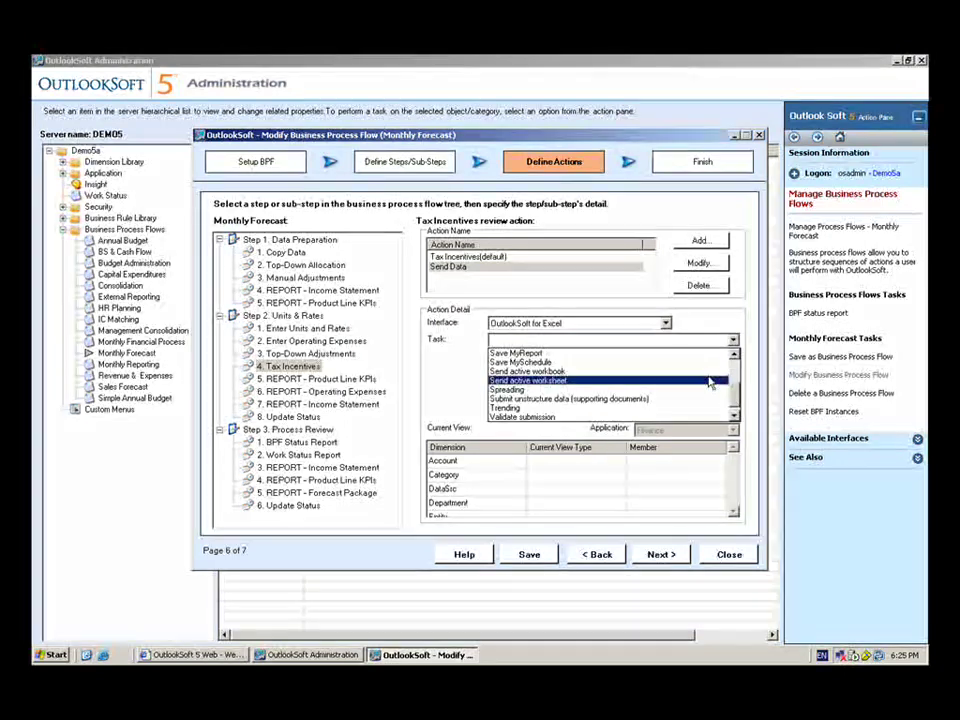
{"action": "left_click", "coordinate": [708, 372]}
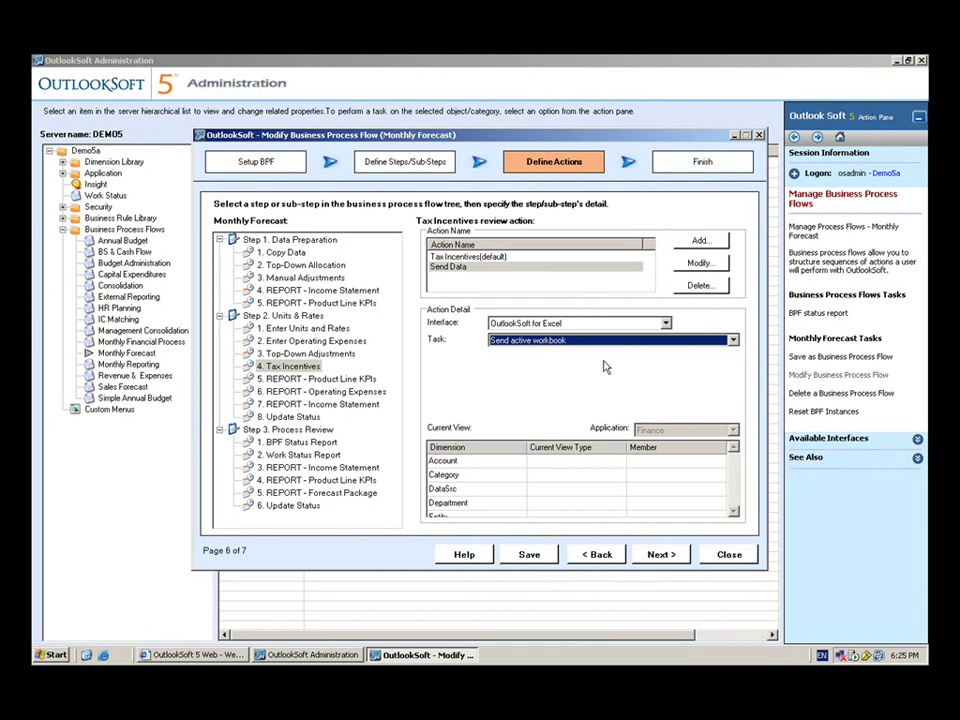
{"action": "left_click", "coordinate": [660, 554]}
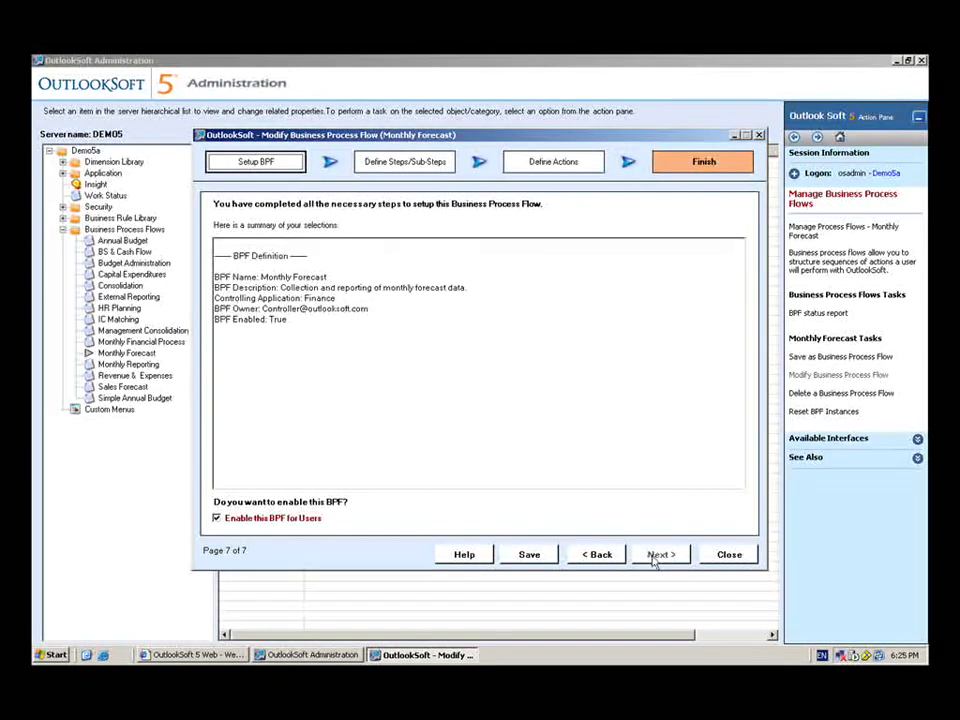
Step: Close the process flow wizard, declining to save the changes
{"action": "left_click", "coordinate": [729, 554]}
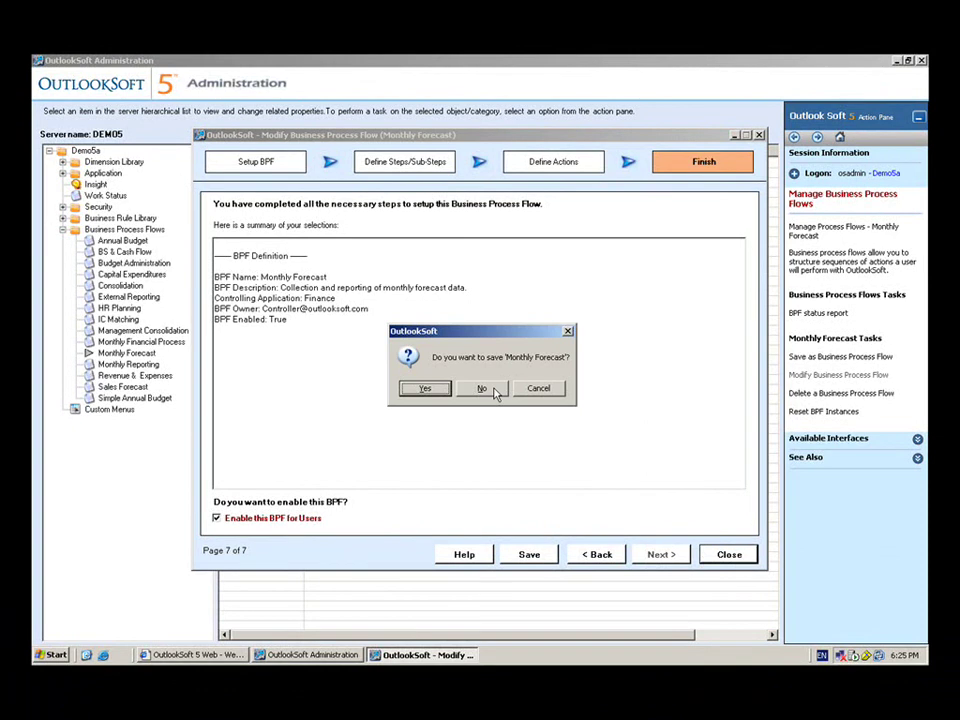
{"action": "left_click", "coordinate": [481, 389]}
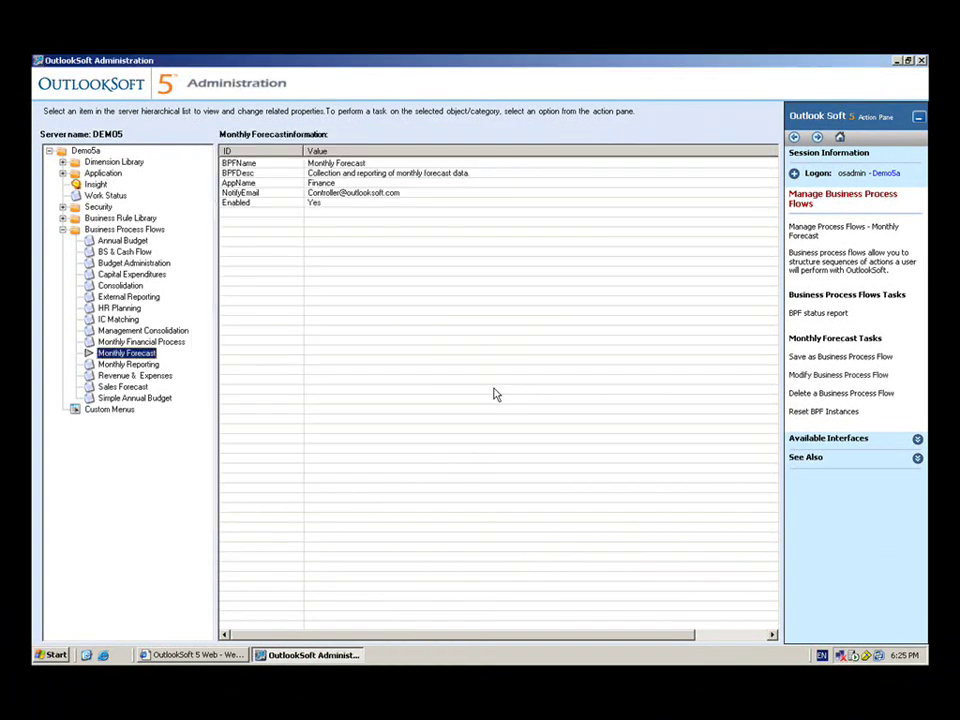
Step: Close the Administration console and go back to the Performance Management Dashboard in Internet Explorer
{"action": "left_click", "coordinate": [922, 61]}
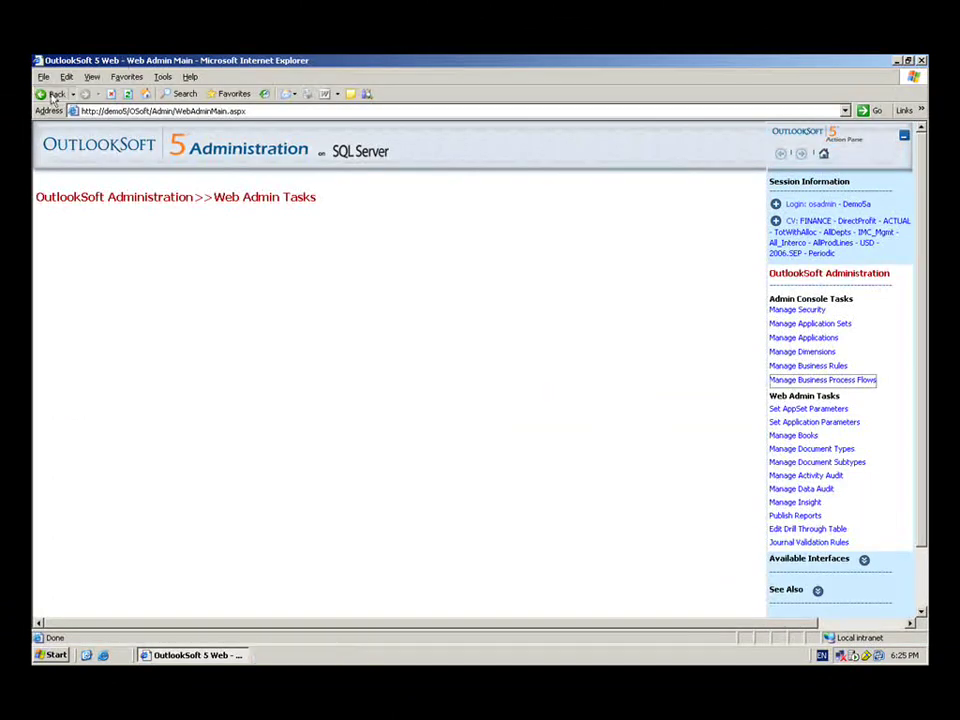
{"action": "left_click", "coordinate": [52, 95]}
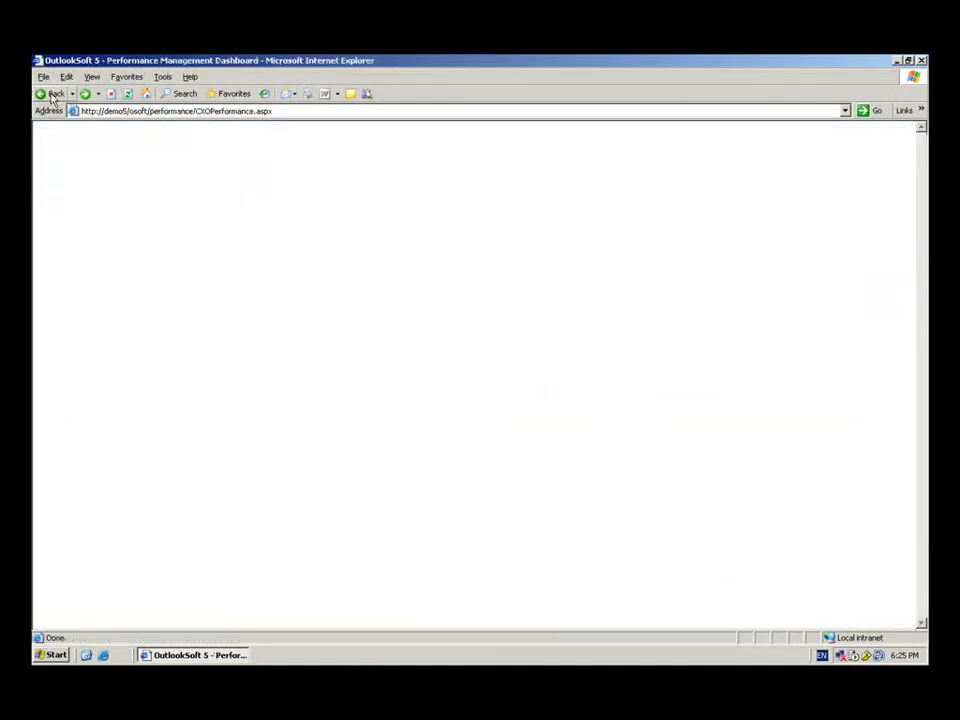